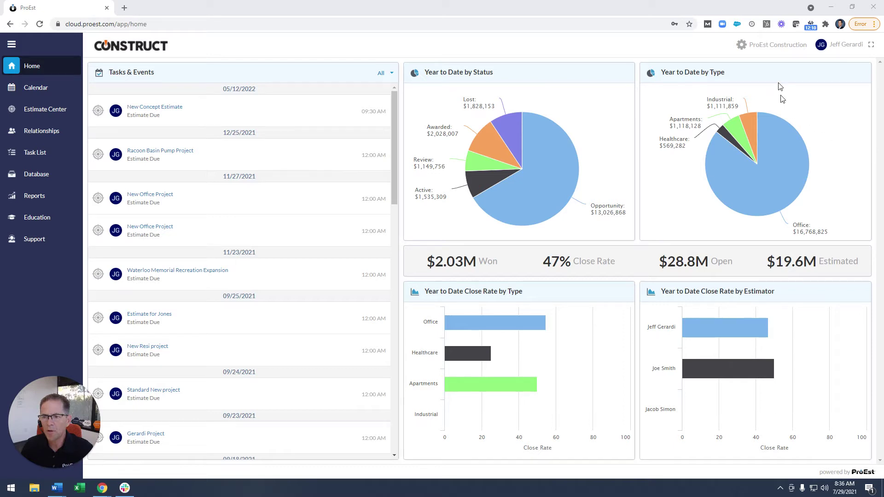
# Step: Open the ProEst Construction gear menu in the header to show the system settings options
pyautogui.click(768, 46)
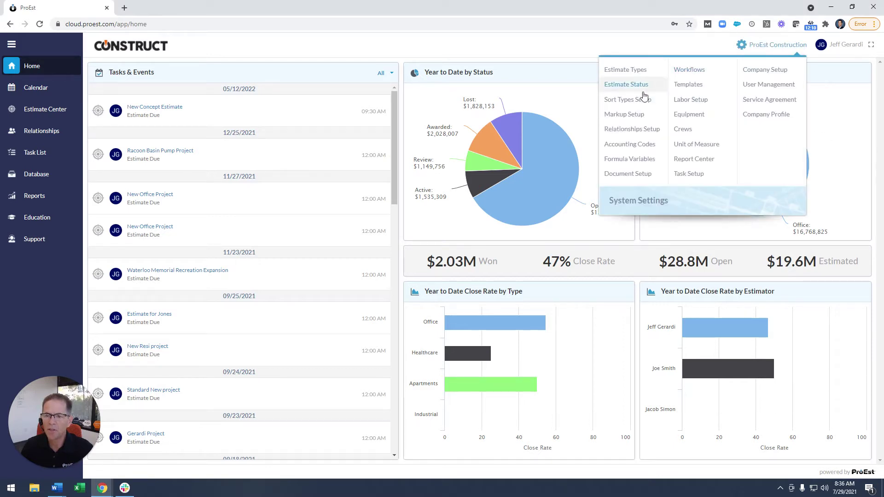
# Step: Review the Phase, Bid Item and Uniformat values in Sort Types Setup, then go to Estimate Center
pyautogui.click(630, 99)
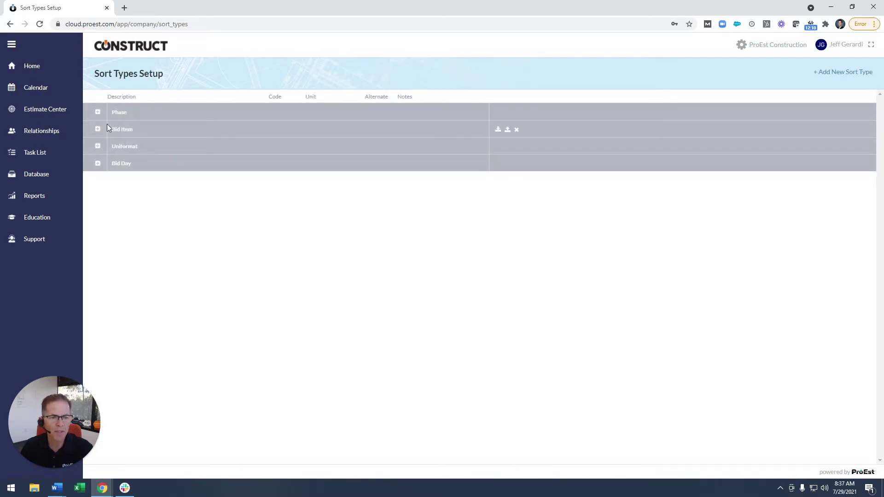
pyautogui.click(98, 112)
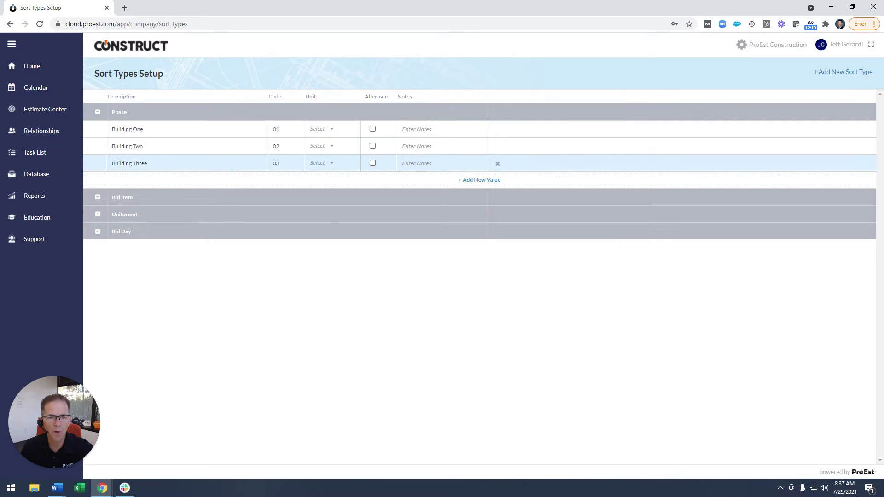
pyautogui.click(98, 197)
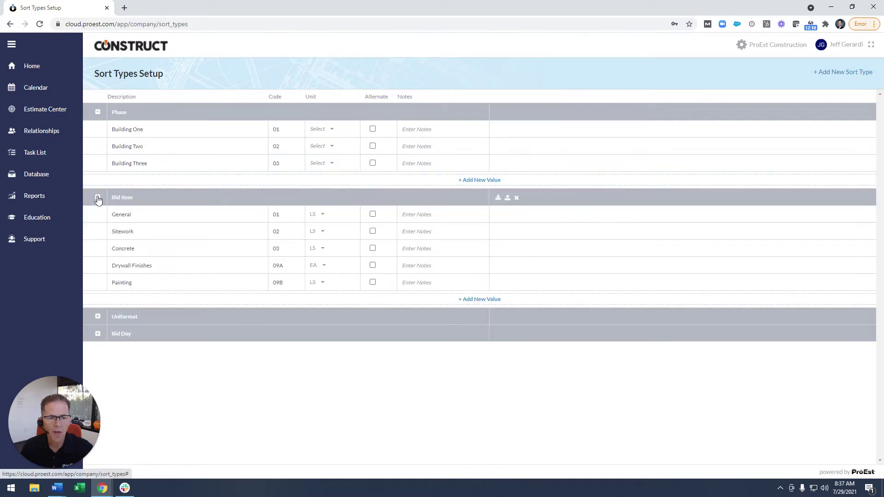
pyautogui.click(97, 316)
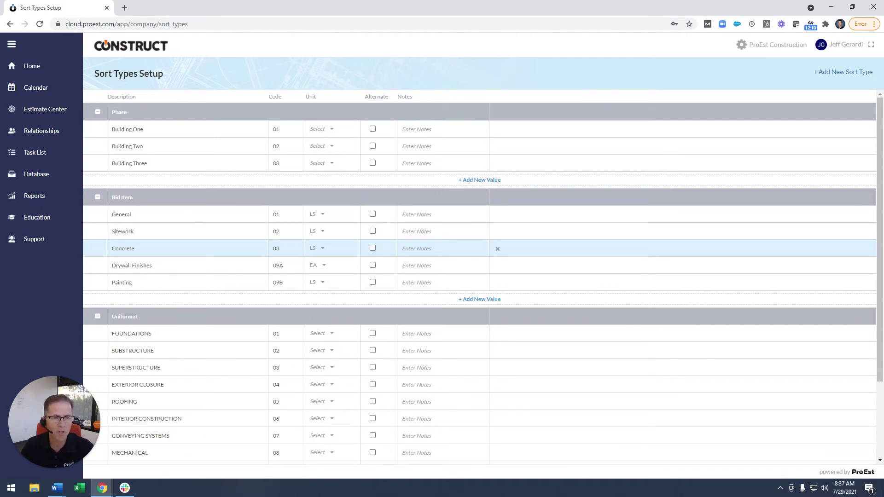
pyautogui.click(97, 113)
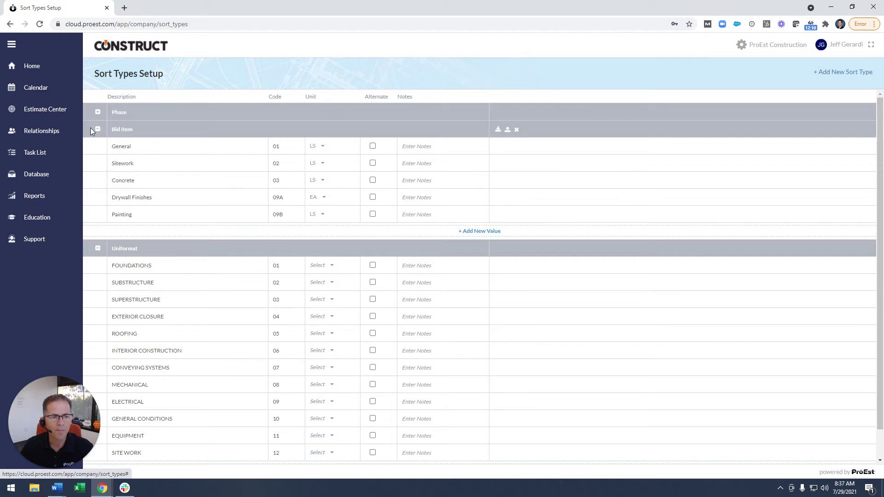
pyautogui.click(35, 113)
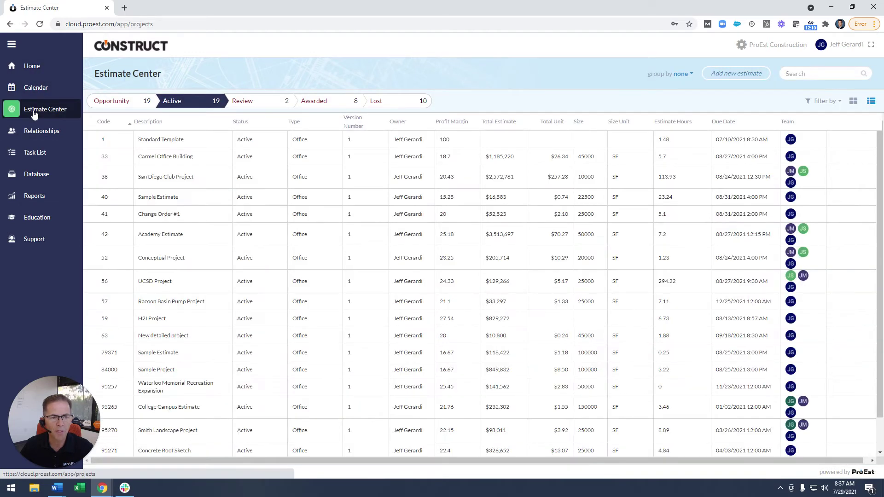
# Step: Open the UCSD Project estimate and check the phase choices for Project Coordination
pyautogui.click(154, 282)
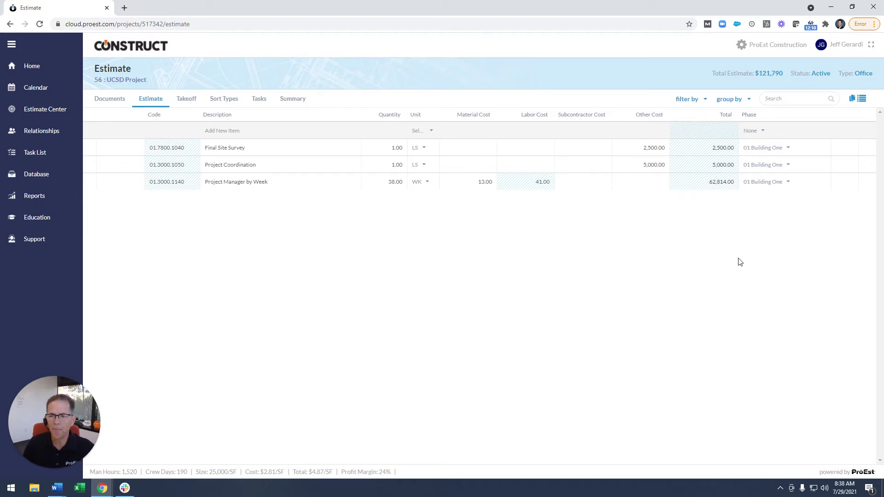
pyautogui.click(768, 166)
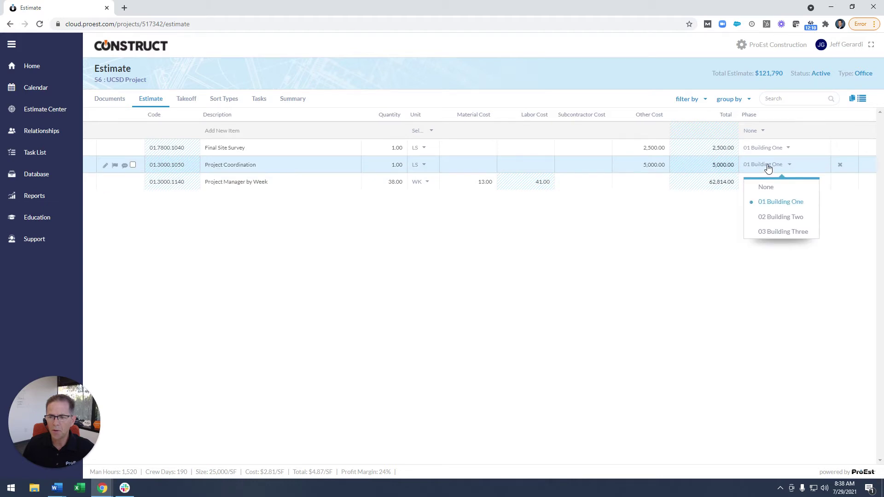
# Step: Keep Project Coordination on 01 Building One, then add 125 CY of 3000 Psi Thrust Block Concrete under 02 Building Two
pyautogui.click(794, 206)
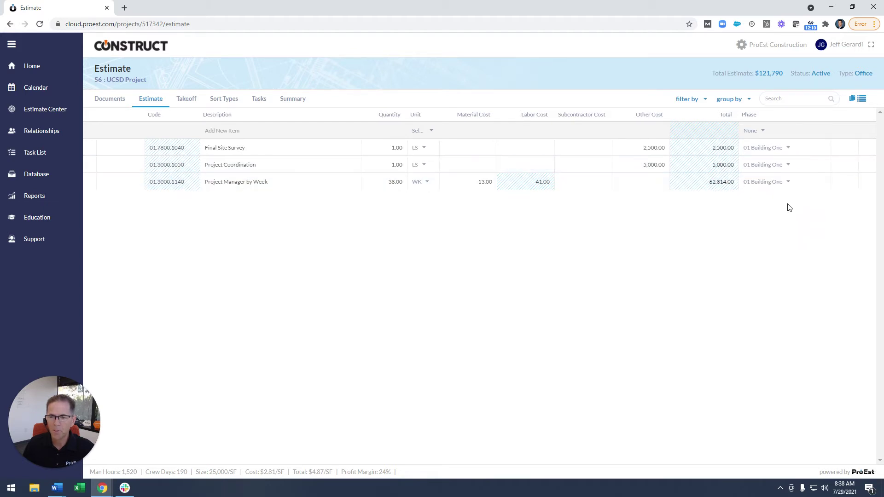
pyautogui.click(257, 131)
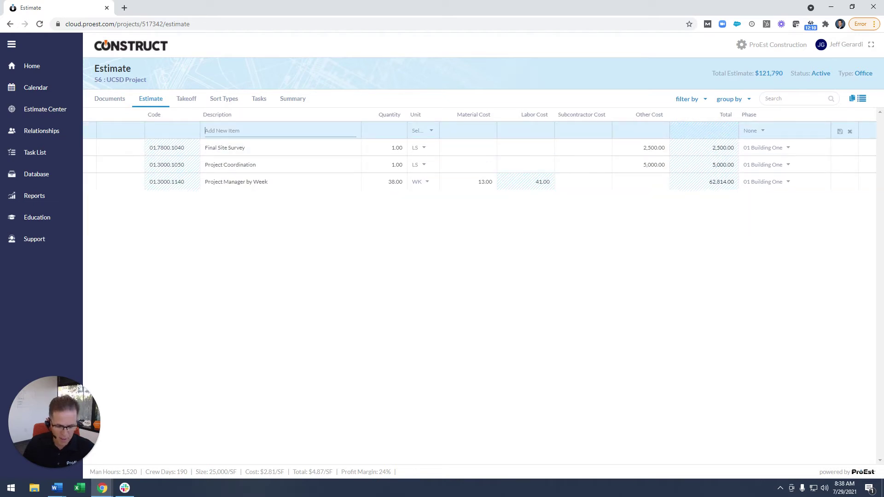
pyautogui.write('con')
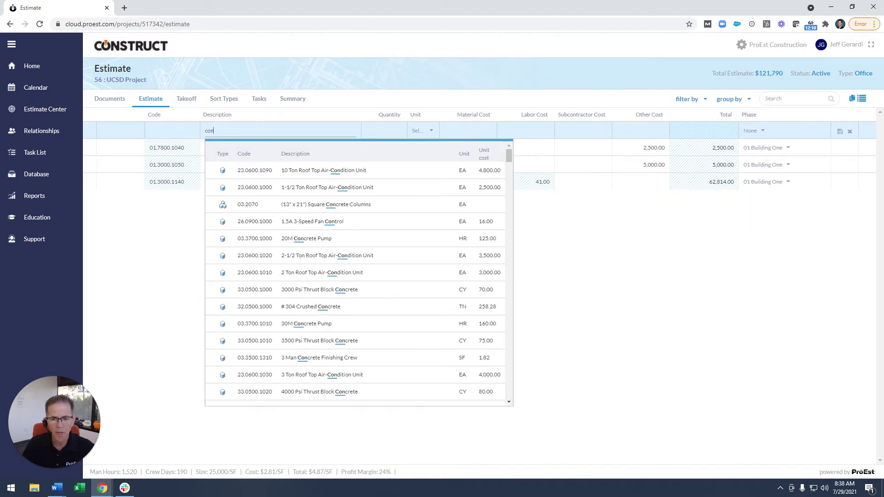
pyautogui.click(373, 290)
pyautogui.write('12')
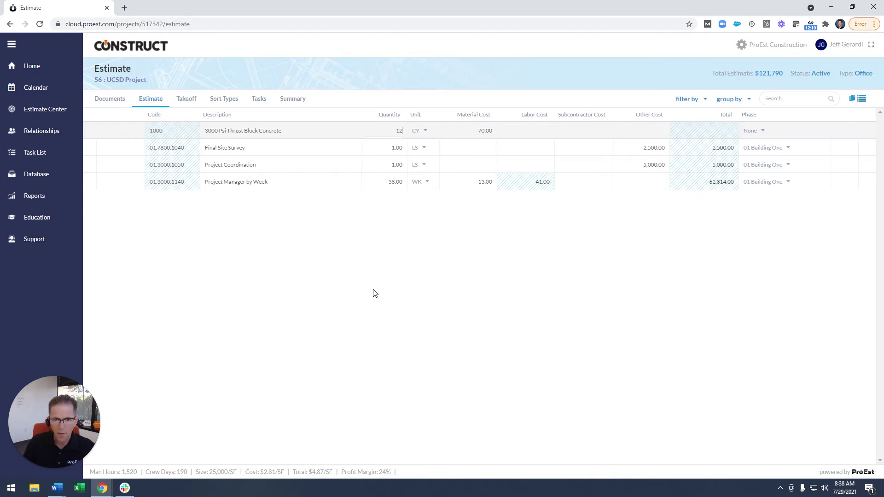
pyautogui.write('5')
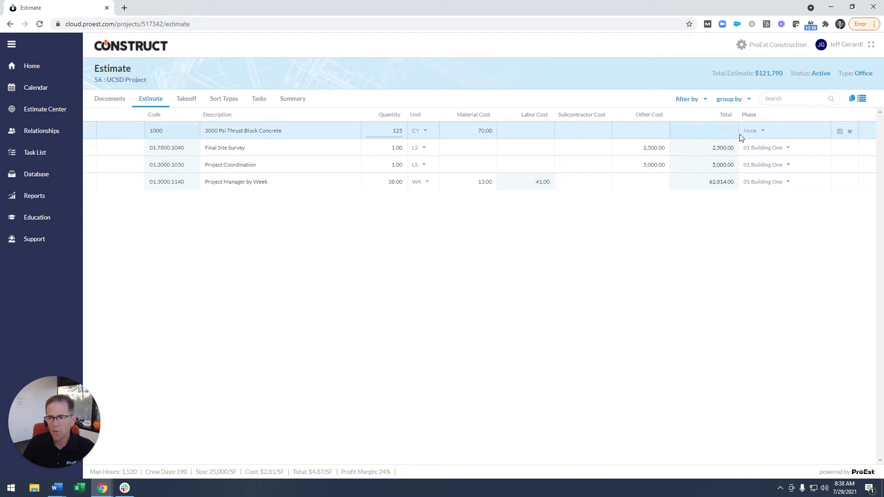
pyautogui.click(755, 133)
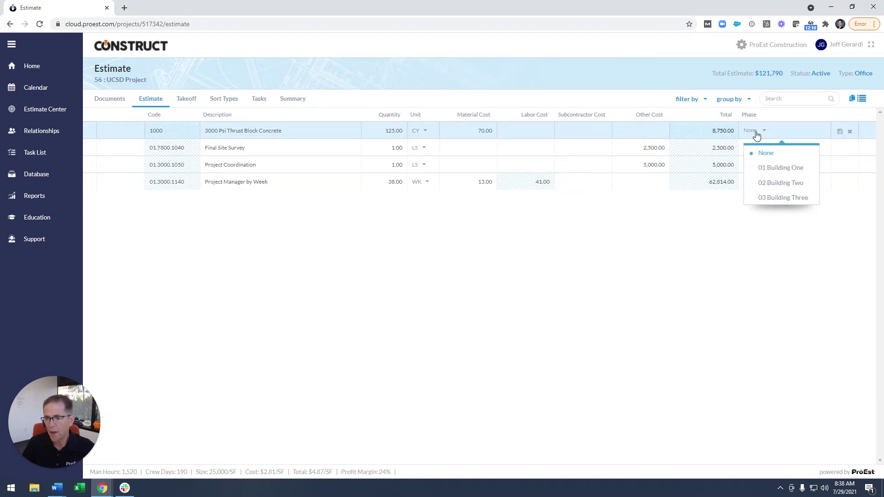
pyautogui.click(781, 183)
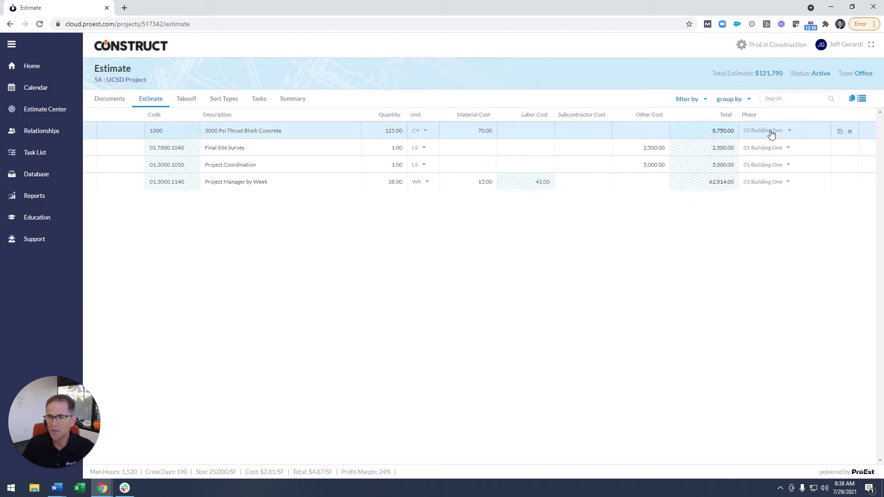
pyautogui.click(840, 131)
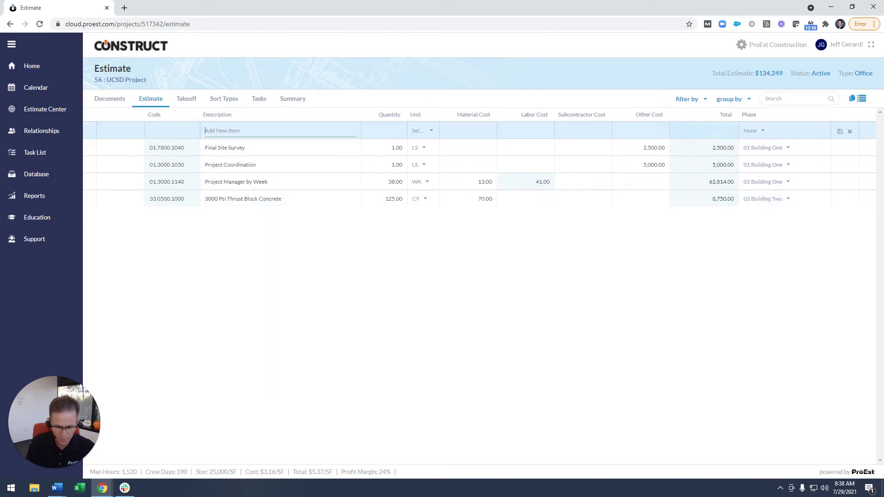
# Step: Add and save a 5500 SF 4 Man Concrete Finishing Crew line in phase 02 Building Two
pyautogui.write('conc')
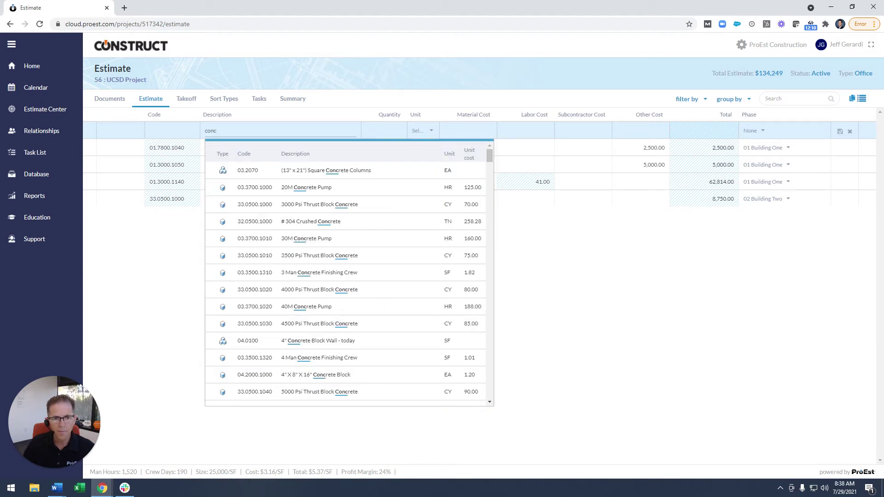
pyautogui.click(330, 358)
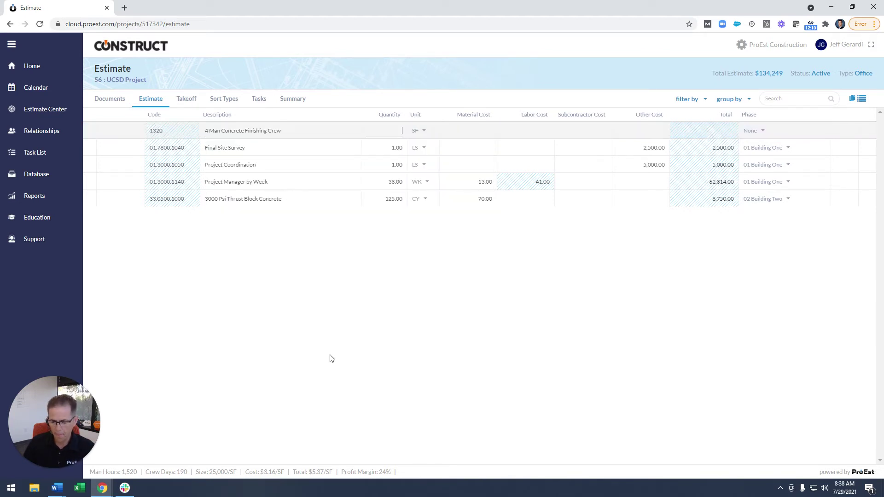
pyautogui.write('5500')
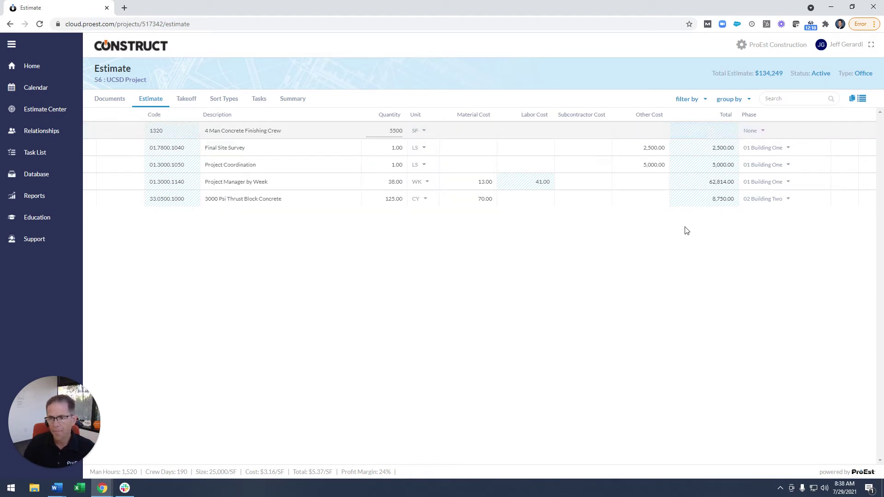
pyautogui.click(751, 131)
pyautogui.click(767, 182)
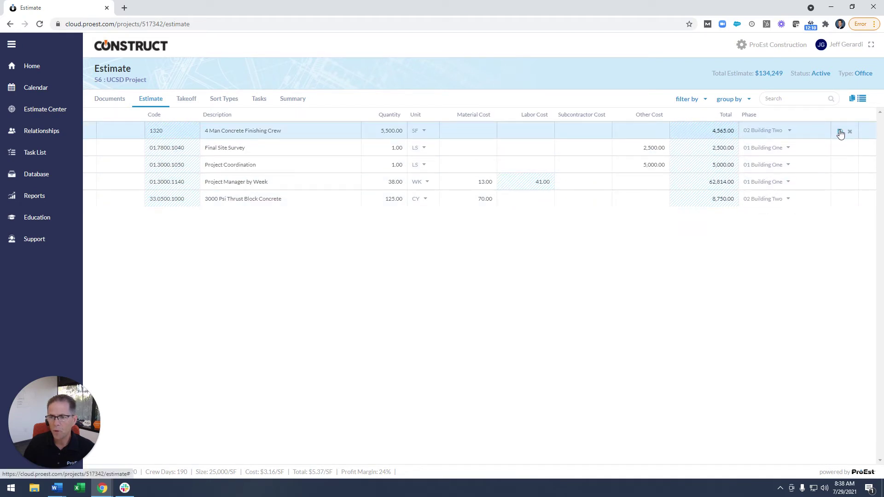
pyautogui.click(841, 133)
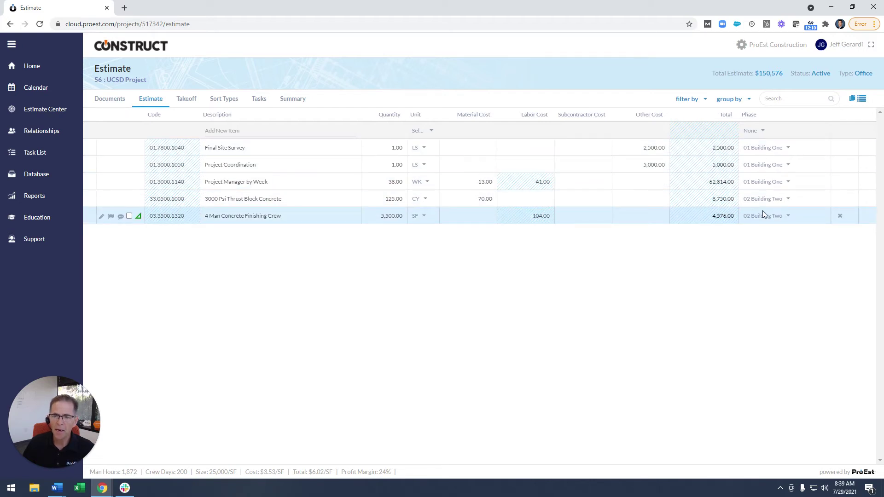
# Step: Group the estimate by Divisions and expand the Utilities, Concrete and General Requirements divisions
pyautogui.click(733, 100)
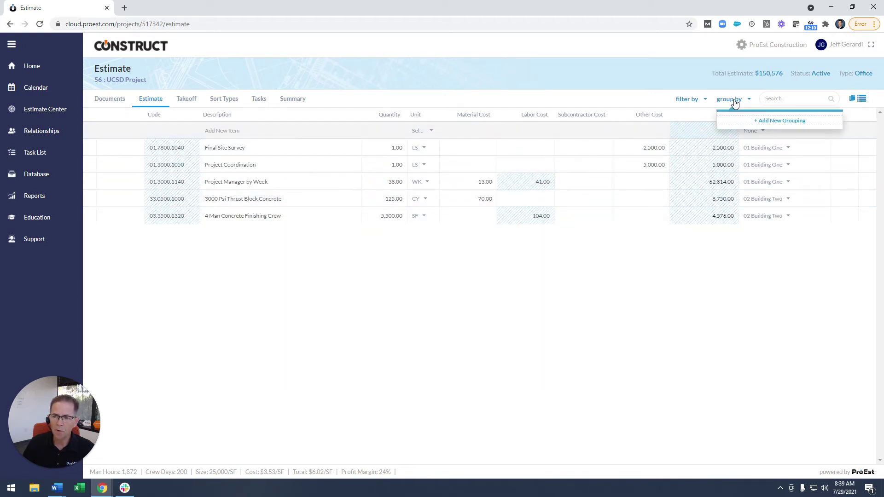
pyautogui.click(780, 121)
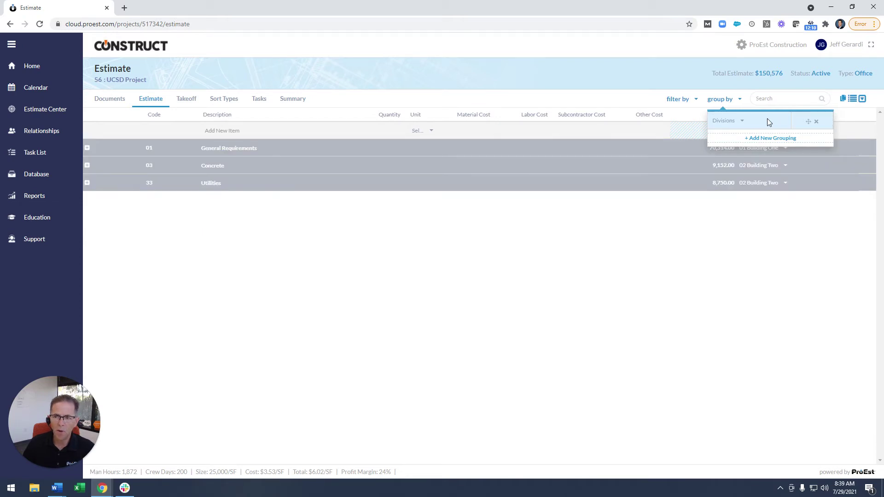
pyautogui.click(722, 102)
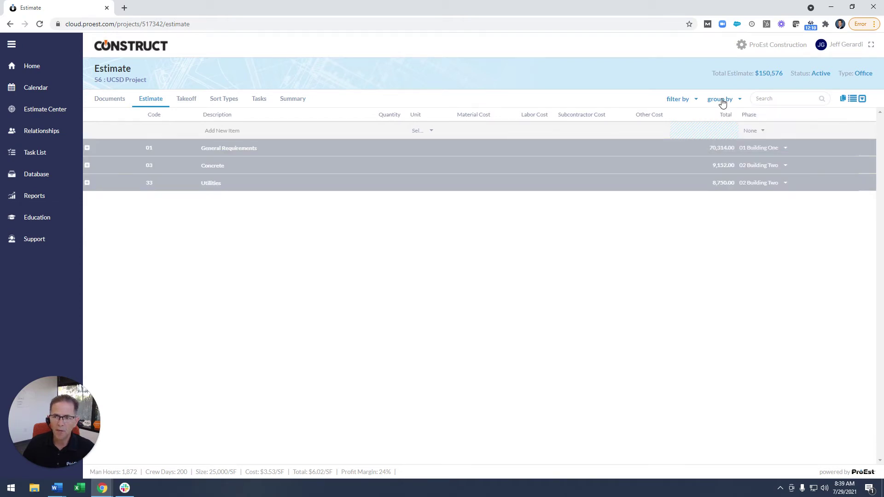
pyautogui.click(86, 171)
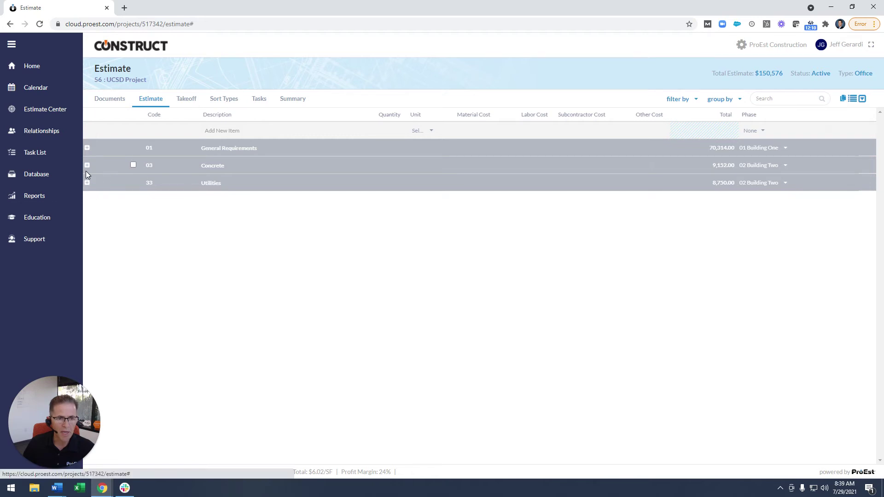
pyautogui.click(87, 183)
pyautogui.click(87, 165)
pyautogui.click(87, 148)
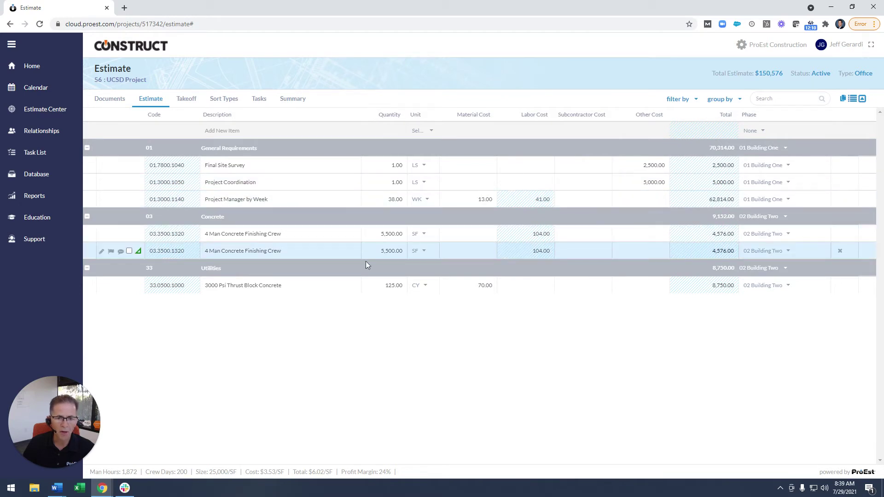
# Step: Regroup the estimate by Phase and expand the Building Two and Building One groups
pyautogui.click(721, 102)
pyautogui.click(729, 121)
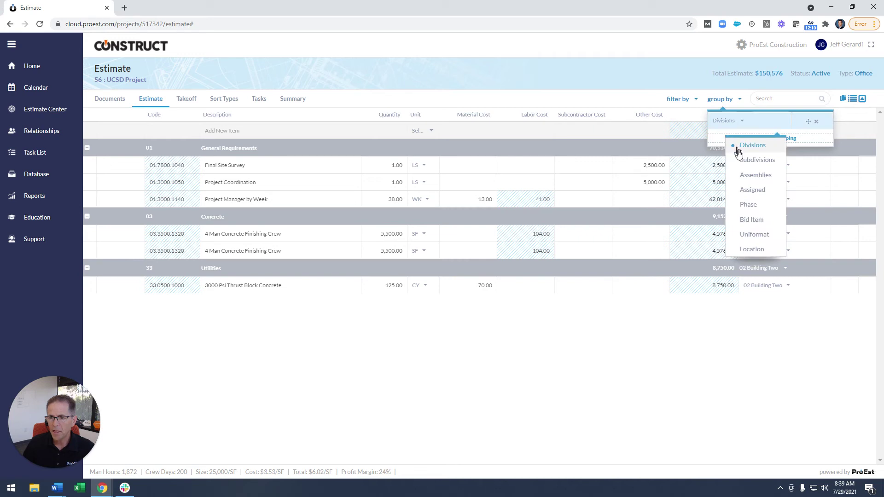
pyautogui.click(748, 204)
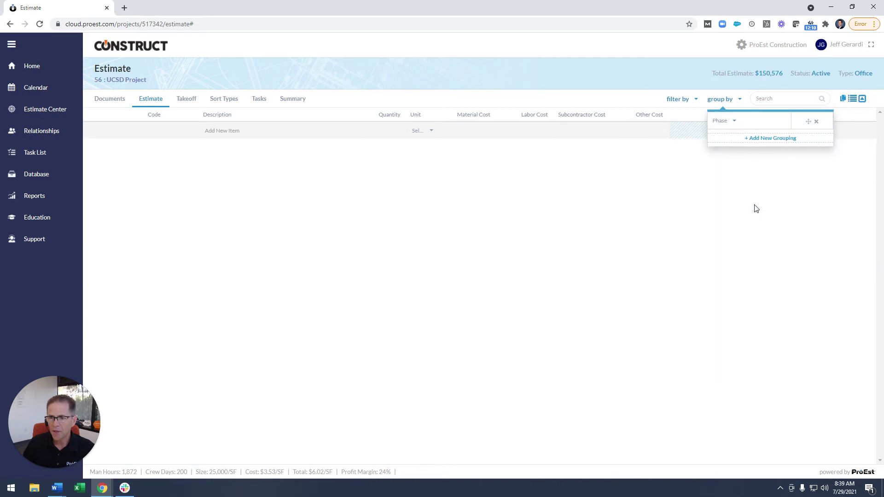
pyautogui.click(717, 99)
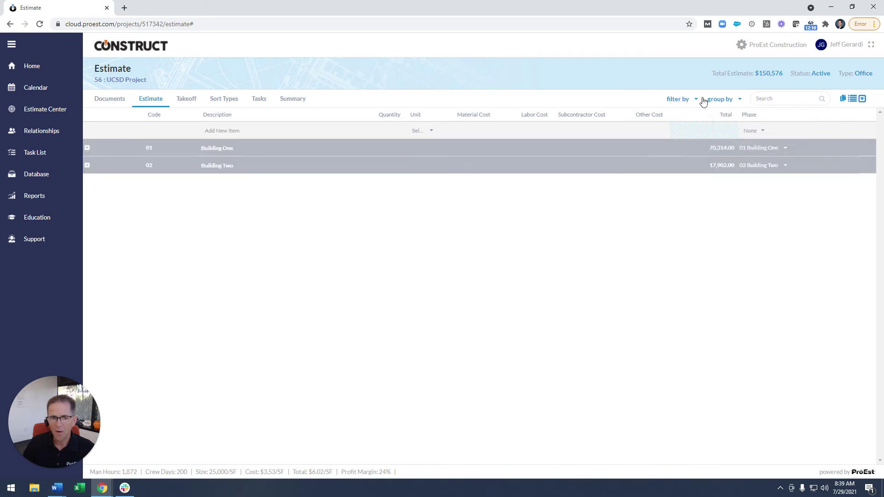
pyautogui.click(87, 166)
pyautogui.click(87, 148)
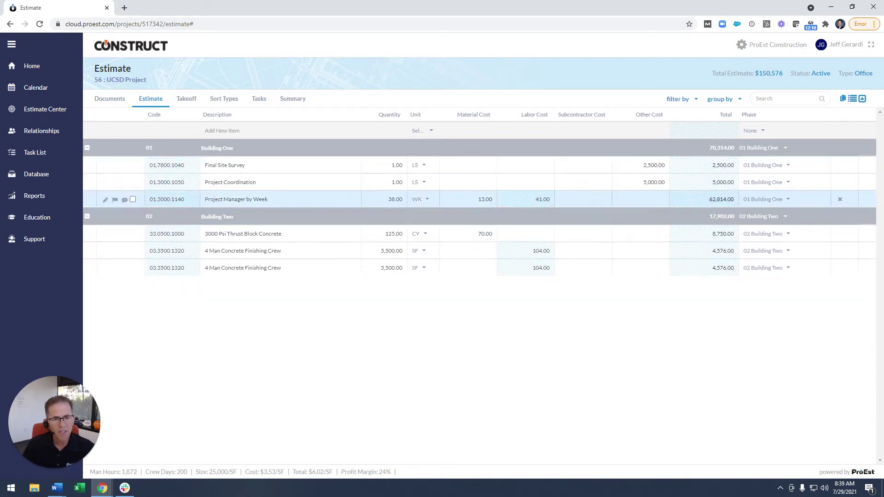
pyautogui.rightClick(28, 197)
# Step: Open Reports in a new tab, group the Estimate Cost Totals by Phase, then return to the estimate
pyautogui.click(52, 201)
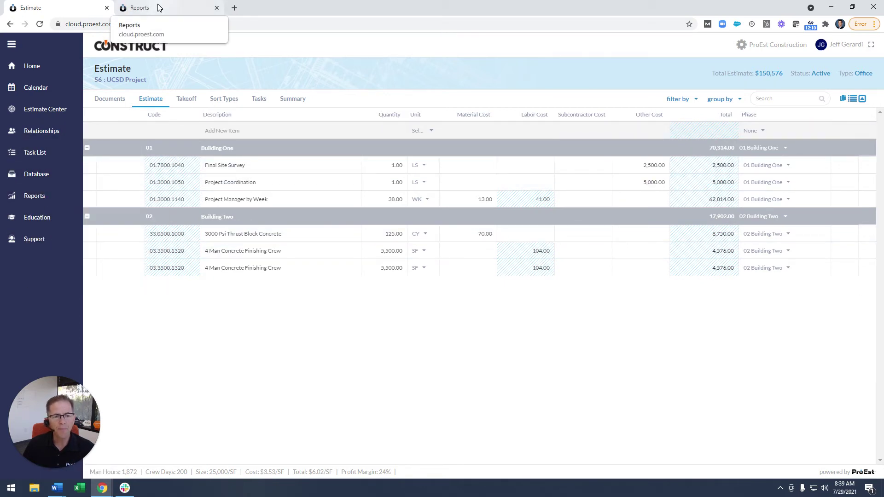
pyautogui.click(159, 8)
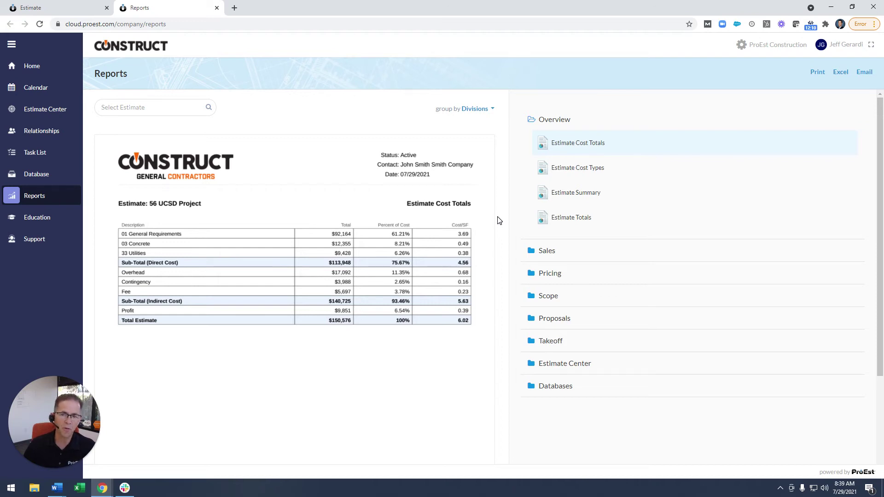
pyautogui.click(479, 109)
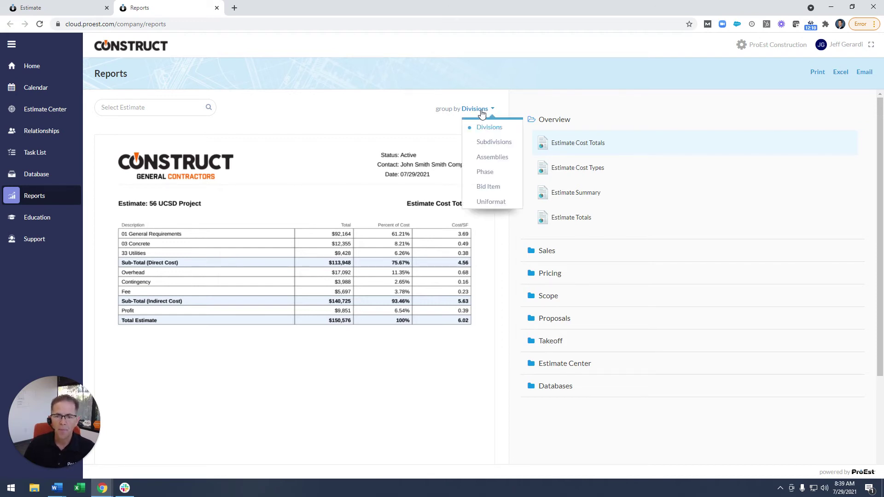
pyautogui.click(491, 174)
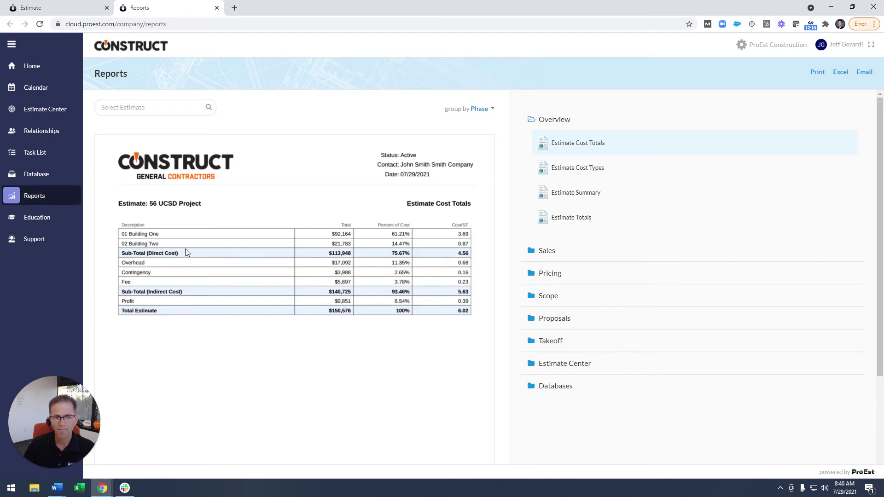
pyautogui.click(66, 12)
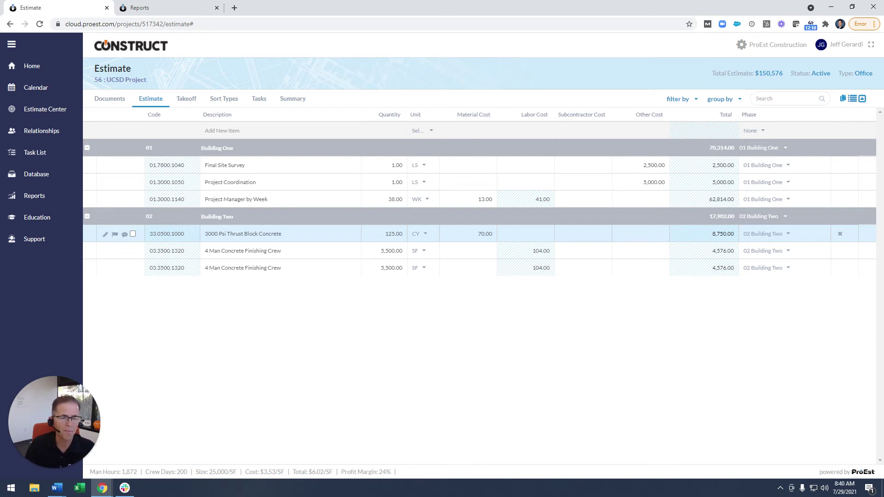
pyautogui.click(235, 103)
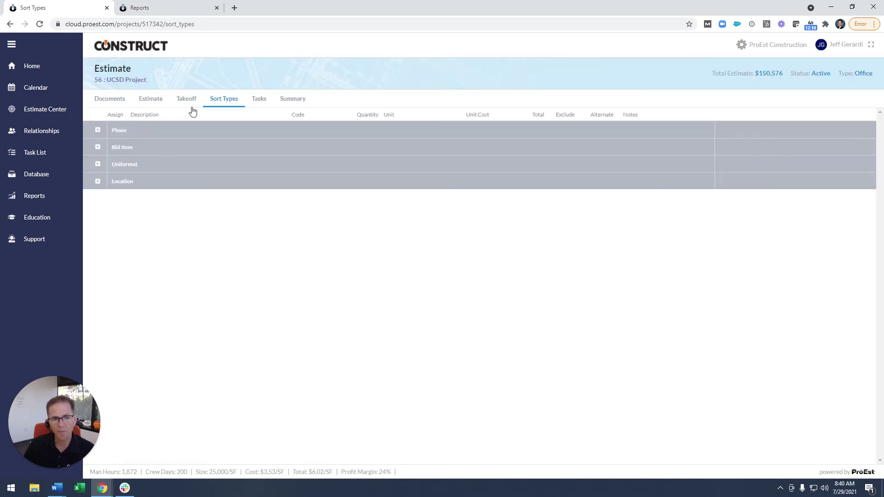
# Step: Add a Phase value 'Building Four' with code 04, quantity 10,000 and unit SF
pyautogui.click(97, 131)
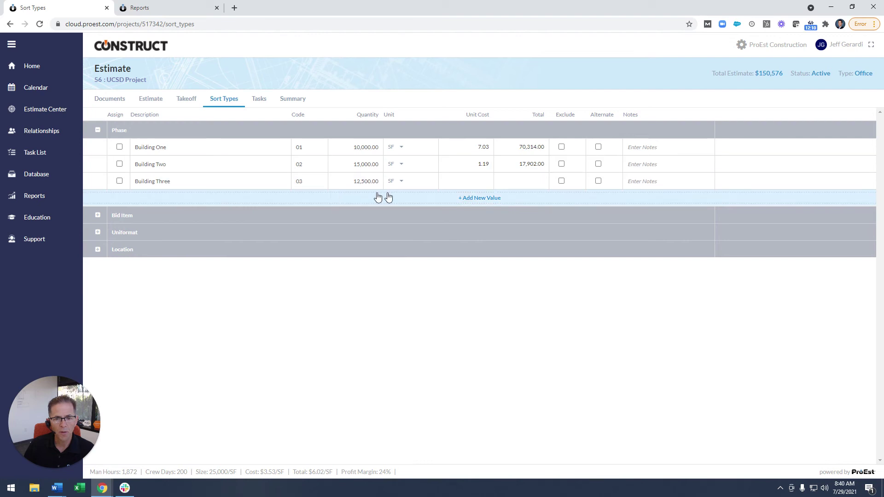
pyautogui.click(467, 199)
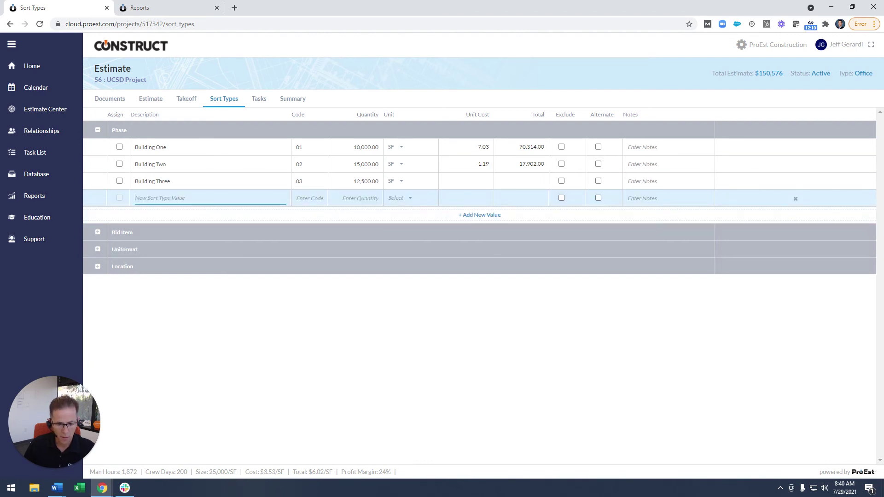
pyautogui.write('Building')
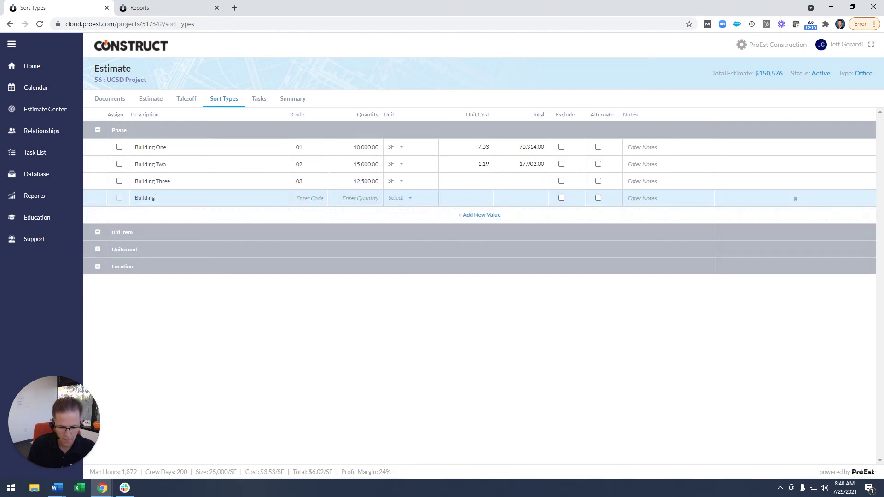
pyautogui.write(' Four')
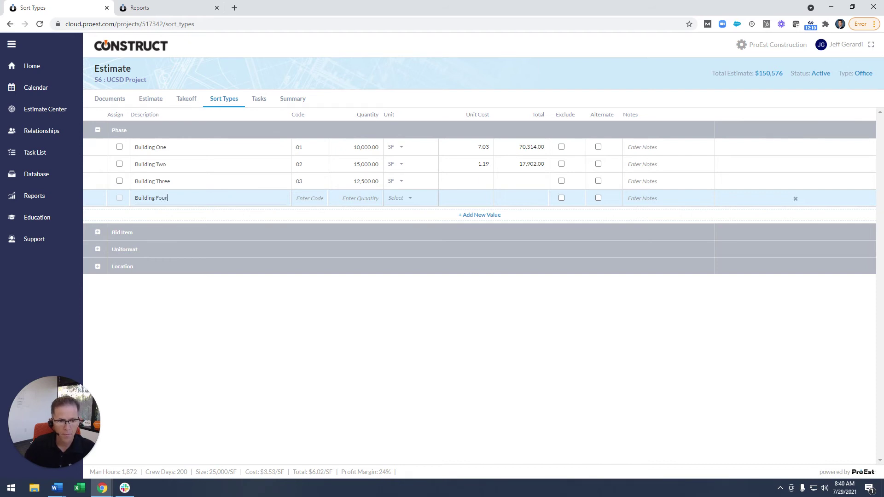
pyautogui.press('Tab')
pyautogui.write('1')
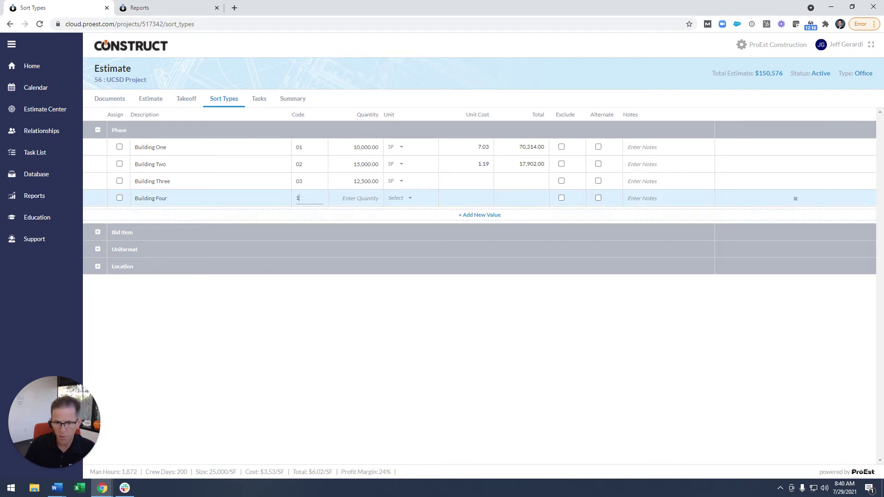
pyautogui.press('BackSpace')
pyautogui.write('04')
pyautogui.press('Tab')
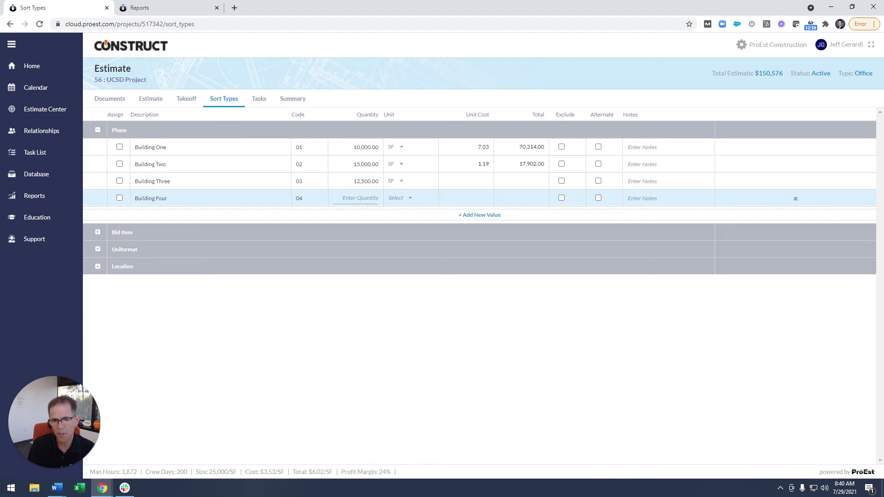
pyautogui.write('10000')
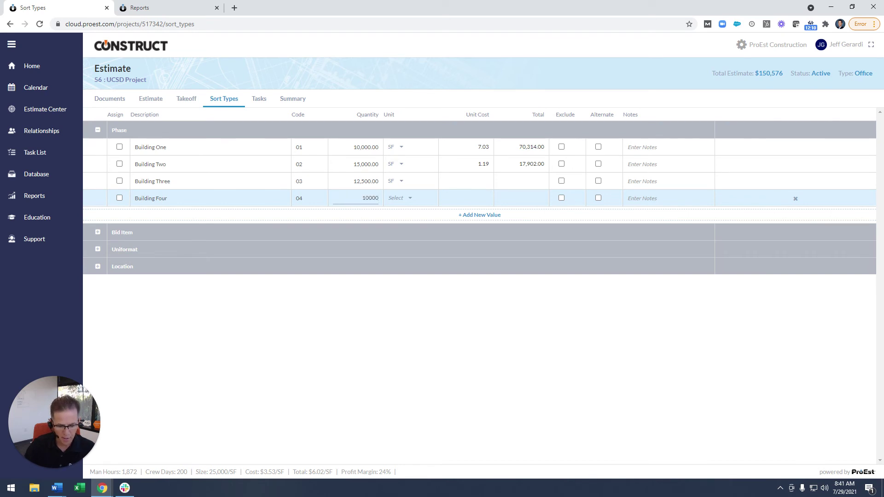
pyautogui.press('Tab')
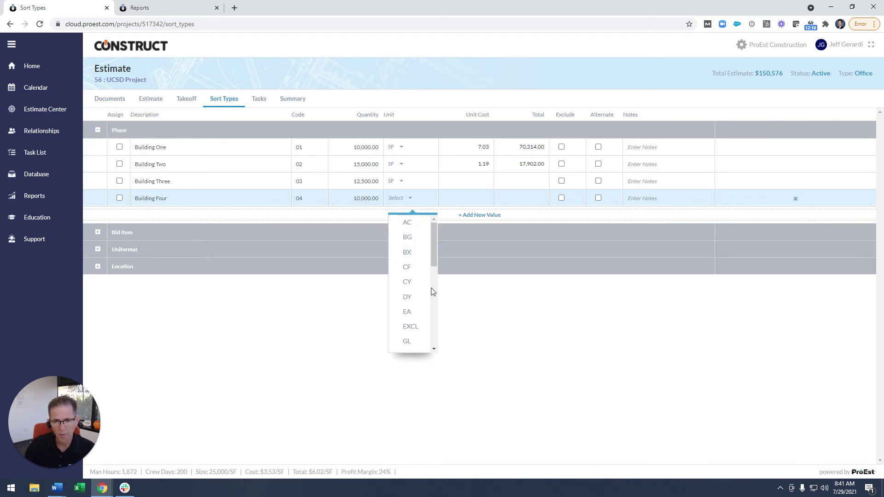
pyautogui.scroll(-3, 432, 292)
pyautogui.click(417, 278)
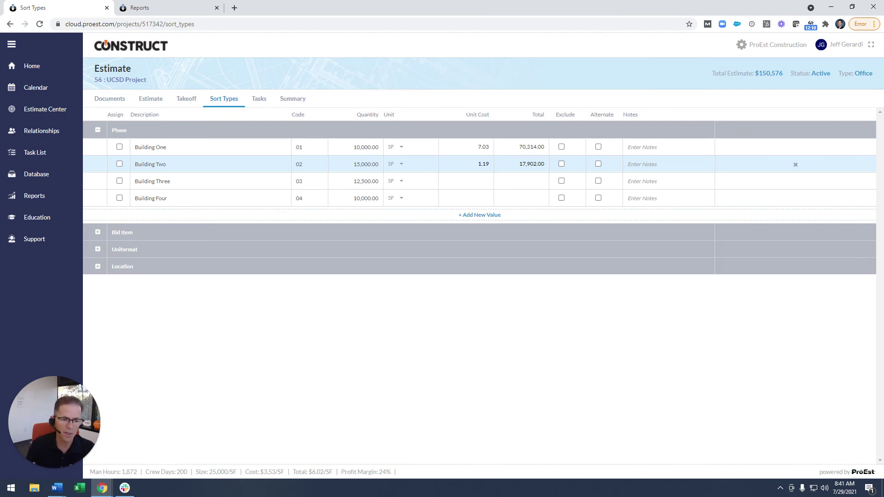
pyautogui.click(158, 104)
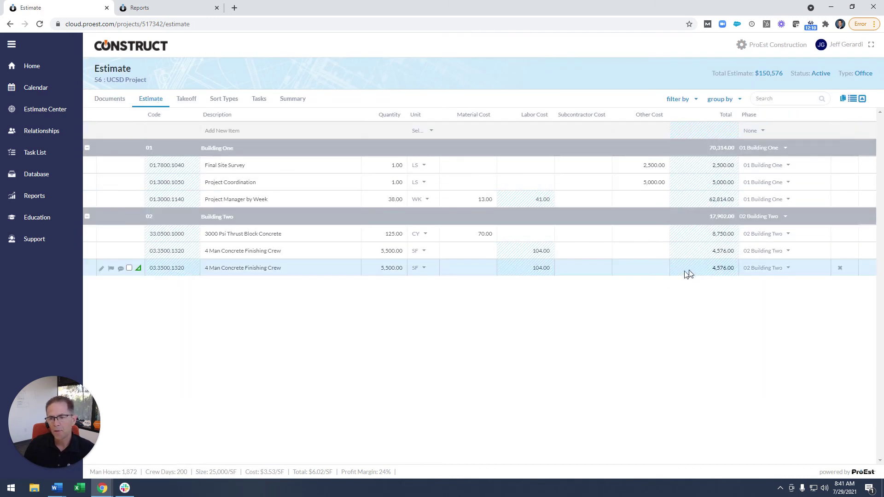
# Step: Move the last finishing crew line to 04 Building Four, regroup by Phase and expand all three buildings
pyautogui.click(764, 268)
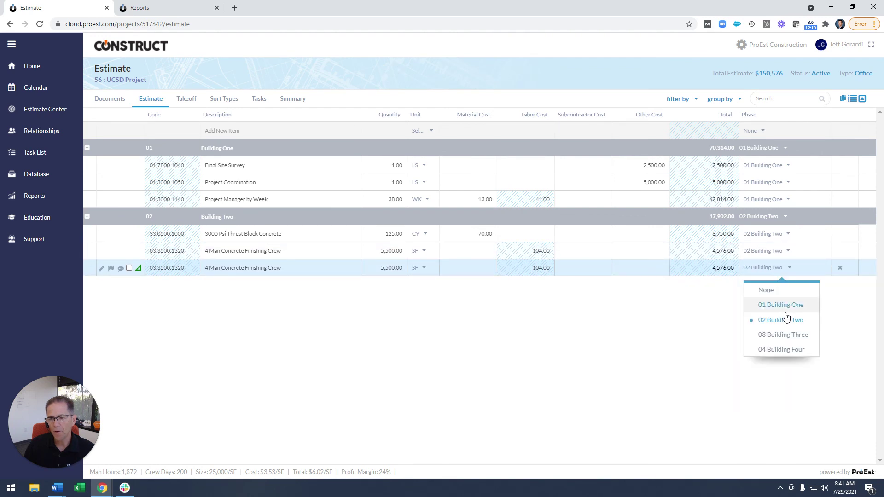
pyautogui.click(795, 351)
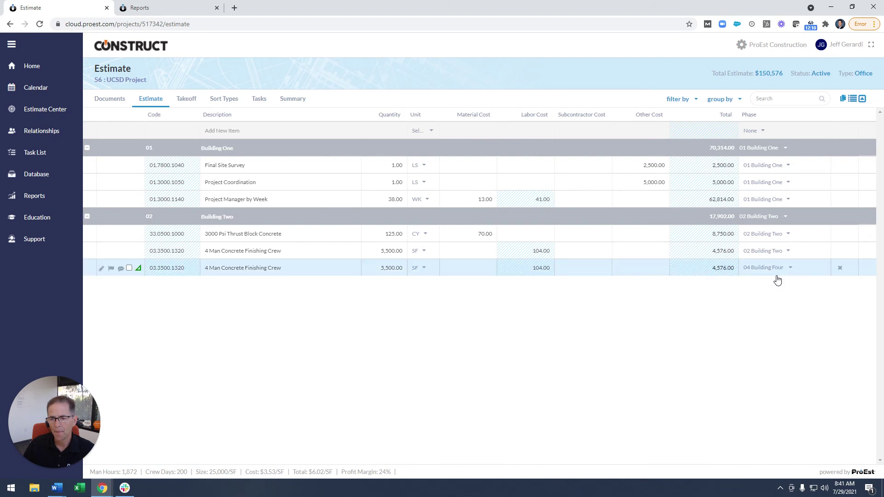
pyautogui.click(720, 100)
pyautogui.click(813, 121)
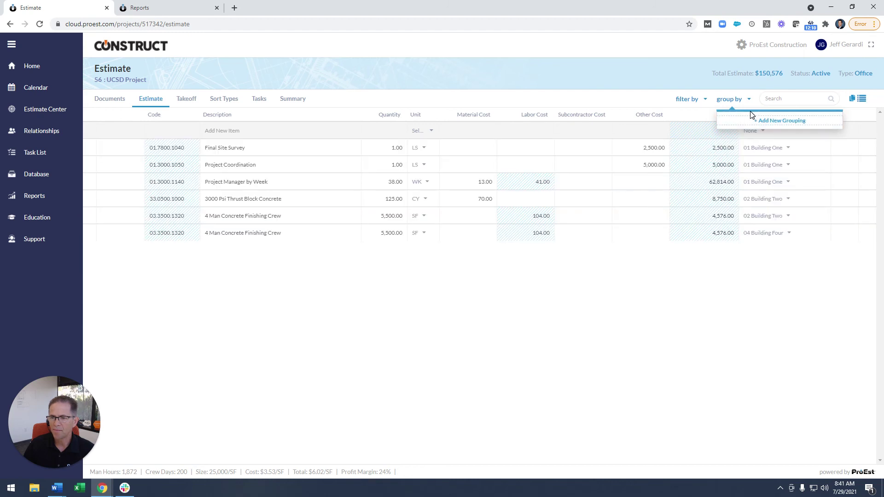
pyautogui.click(756, 119)
pyautogui.click(719, 122)
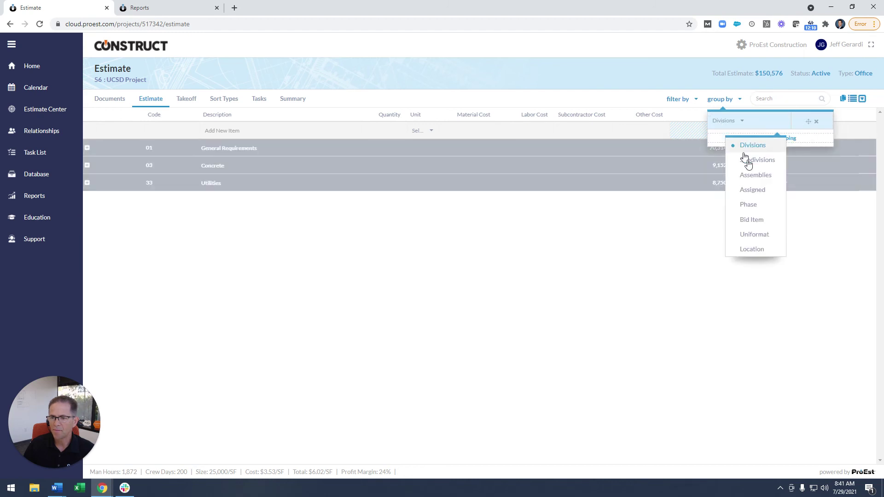
pyautogui.click(755, 206)
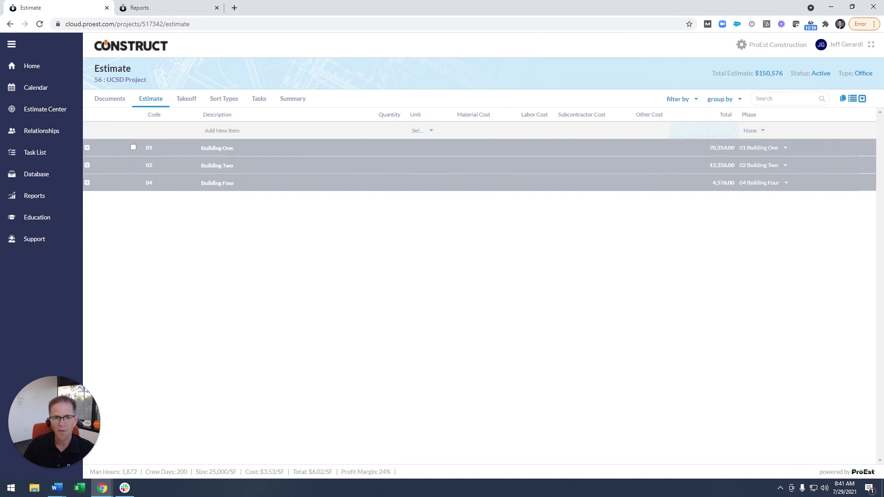
pyautogui.click(87, 182)
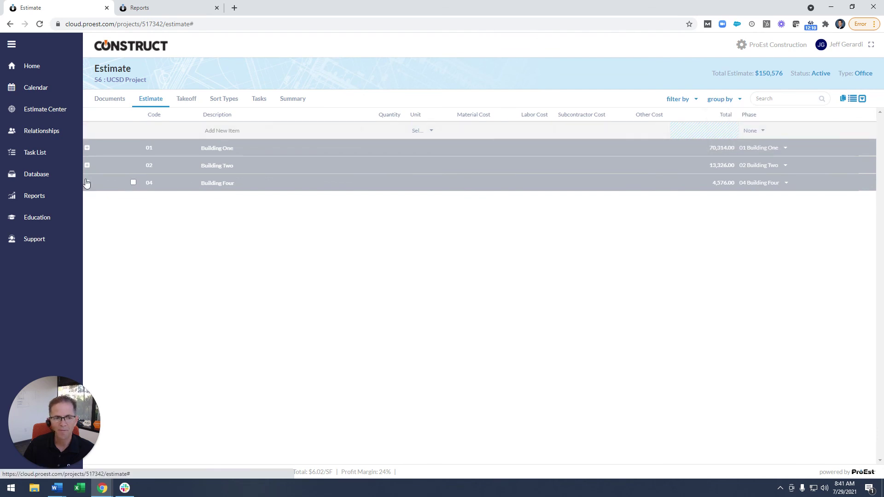
pyautogui.click(87, 166)
pyautogui.click(87, 148)
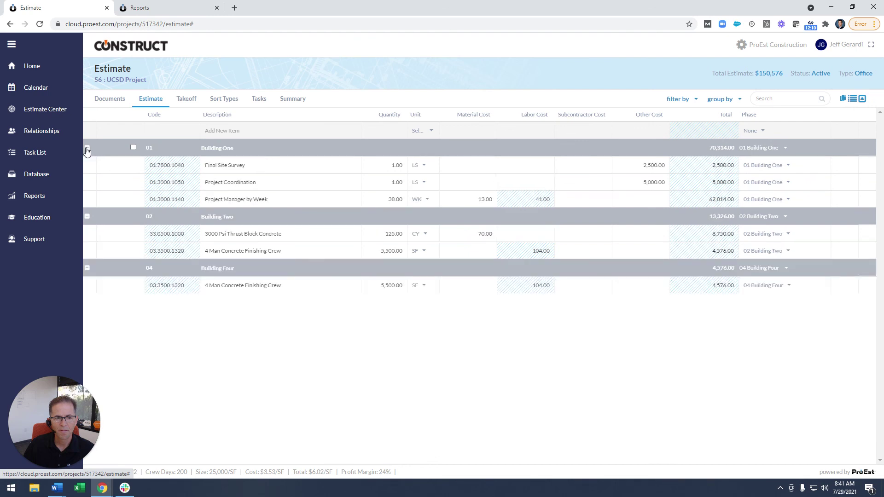